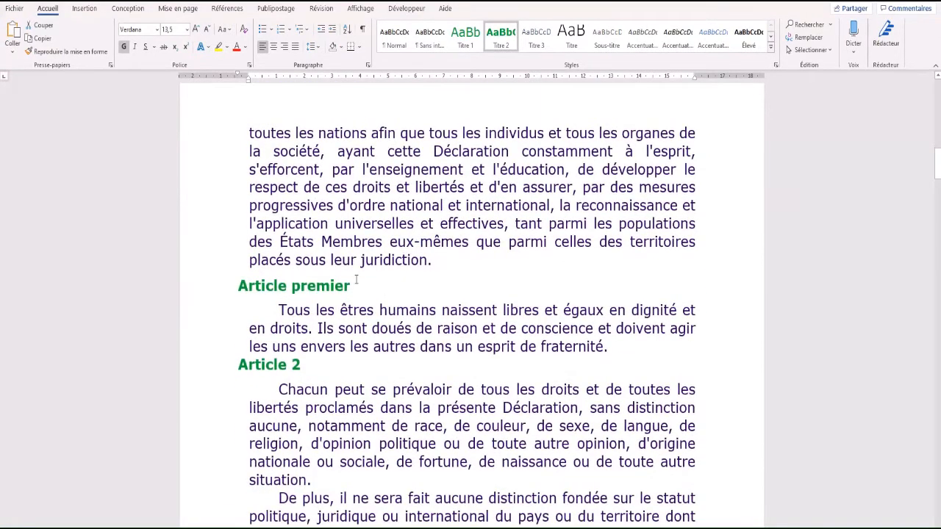
# - Apply the Titre 2 style to the "Article premier" and "Article 2" headings
pyautogui.click(214, 293)
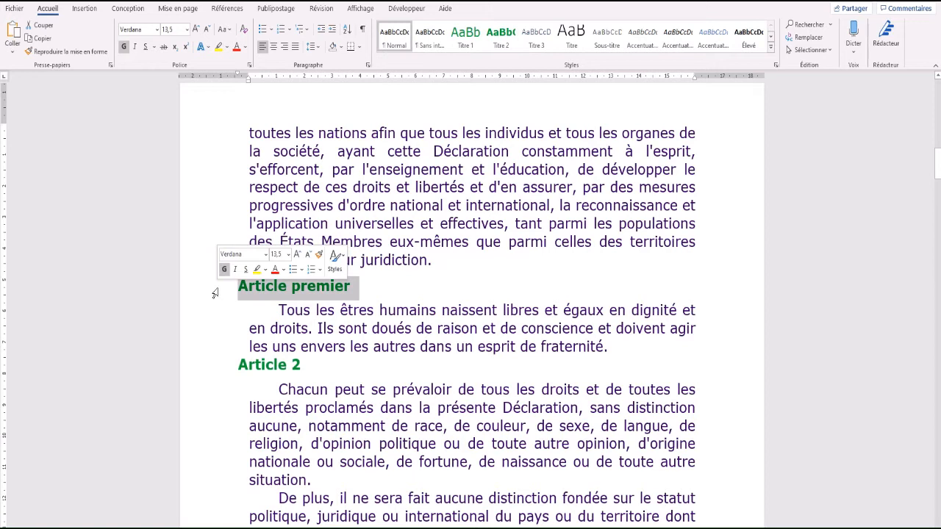
pyautogui.click(509, 46)
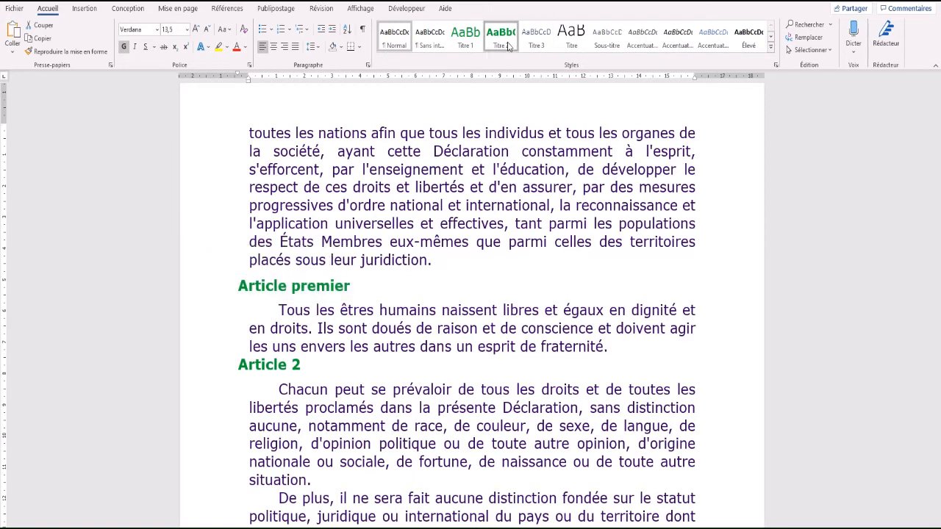
pyautogui.click(216, 371)
pyautogui.click(501, 37)
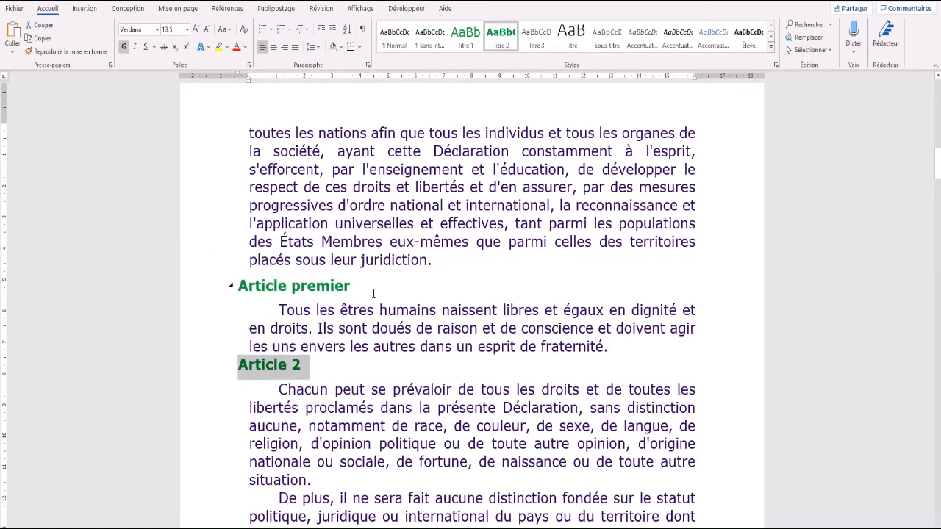
# - Apply the Titre 2 style to the Article 3, Article 4 and Article 5 headings
pyautogui.scroll(-4, 372, 290)
pyautogui.scroll(-1, 373, 290)
pyautogui.click(216, 350)
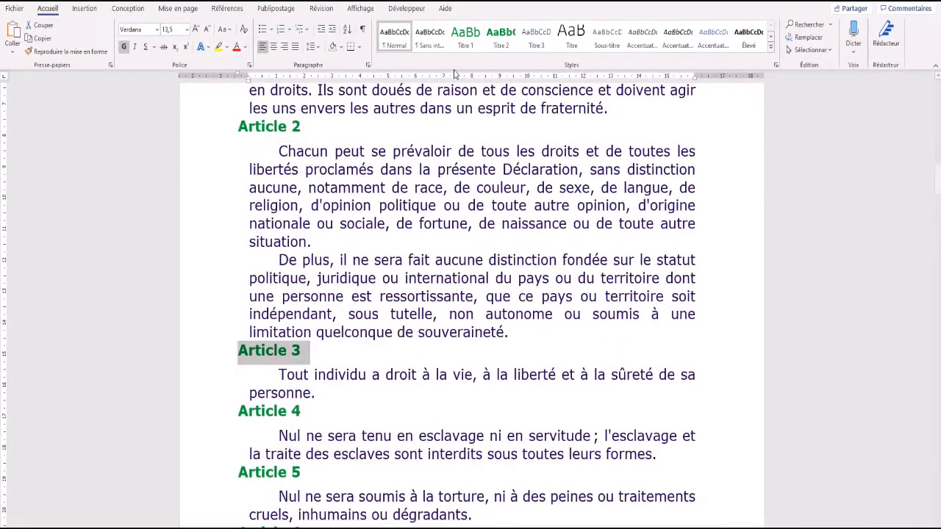
pyautogui.click(503, 44)
pyautogui.click(213, 416)
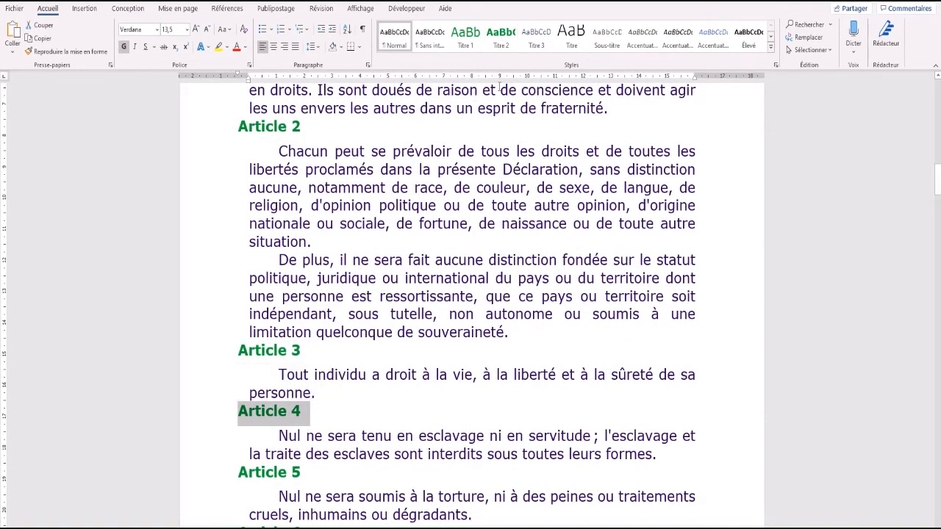
pyautogui.click(511, 50)
pyautogui.click(217, 473)
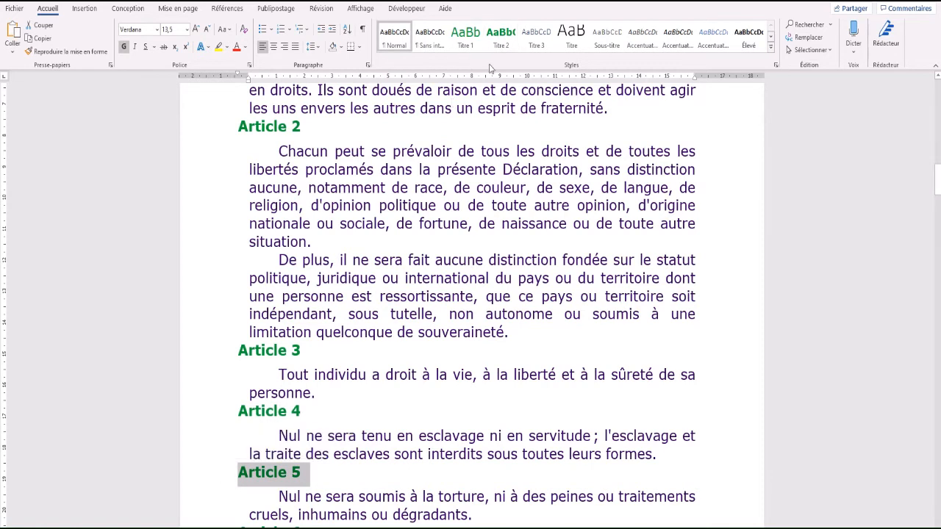
pyautogui.click(501, 40)
# - Apply the Titre 2 style to the Article 6 and Article 7 headings
pyautogui.scroll(-3, 437, 312)
pyautogui.scroll(-2, 436, 312)
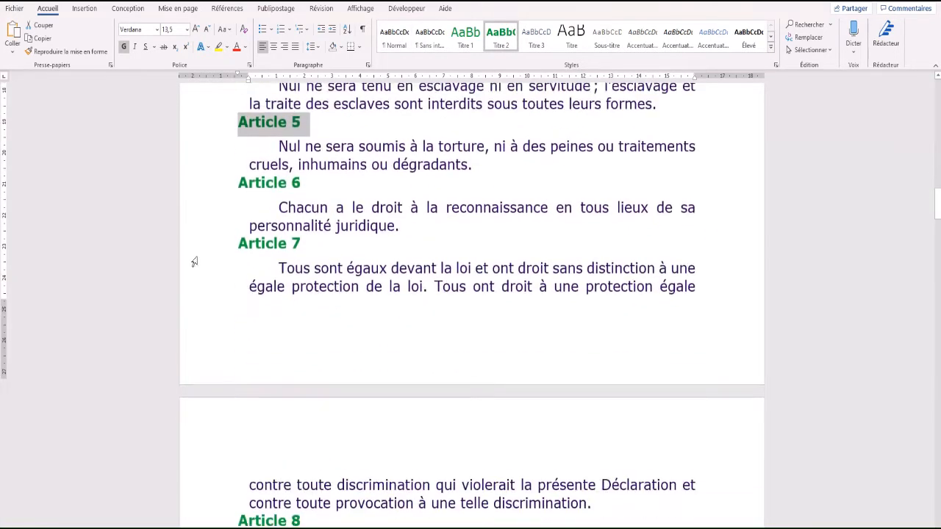
pyautogui.click(210, 176)
pyautogui.click(504, 37)
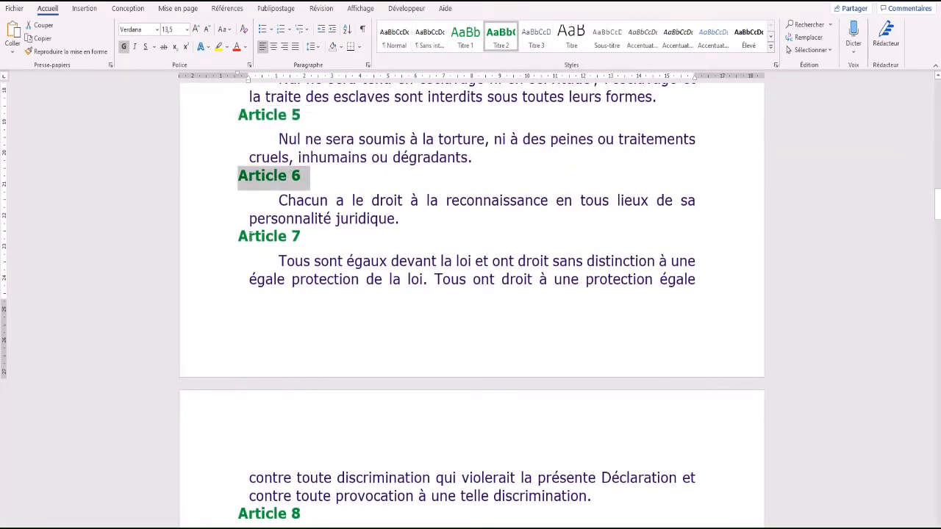
pyautogui.click(209, 244)
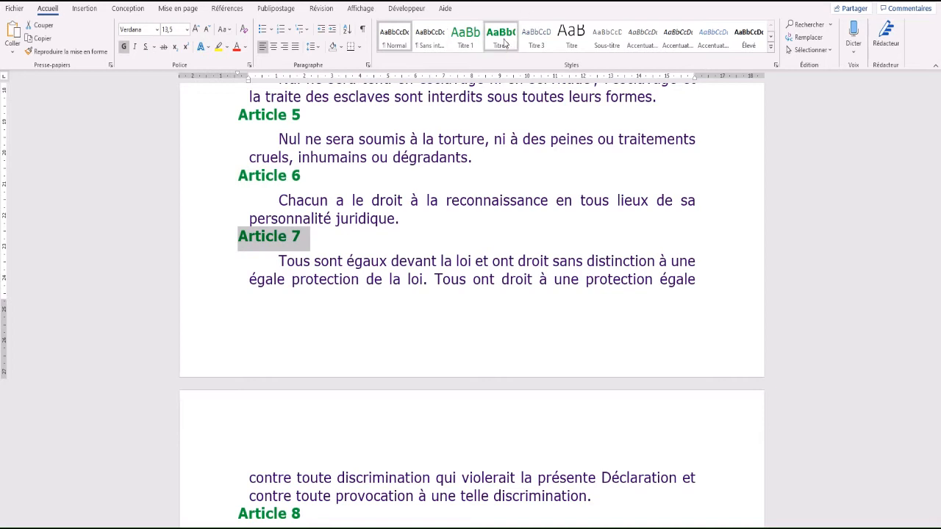
# - Apply the Titre 2 style to the Article 8, Article 9 and Article 10 headings
pyautogui.scroll(-3, 365, 374)
pyautogui.click(208, 277)
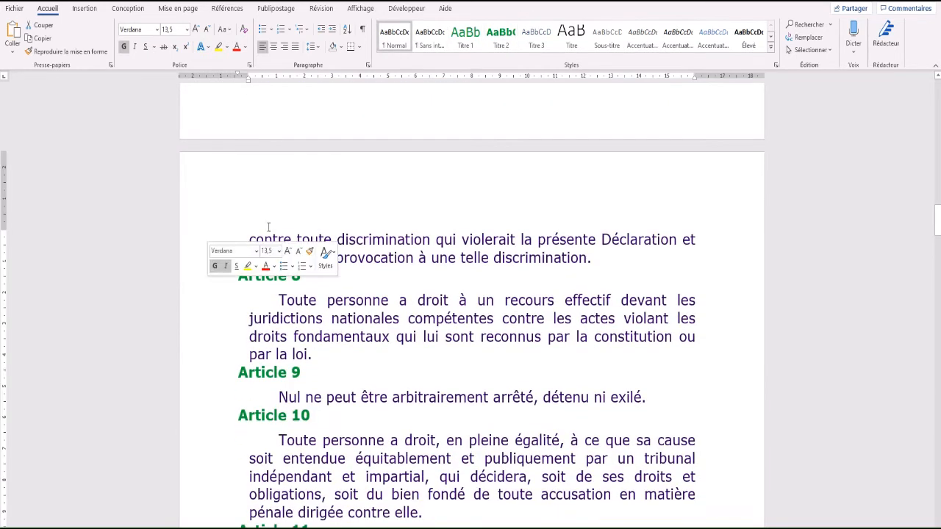
pyautogui.click(511, 42)
pyautogui.click(217, 375)
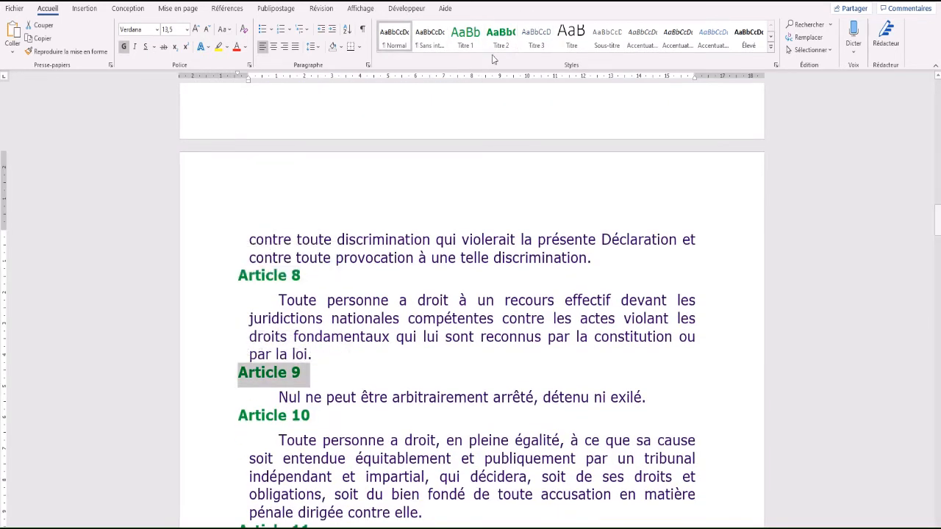
pyautogui.click(219, 418)
pyautogui.click(501, 37)
# - Apply the Titre 2 style to each of the headings from Article 11 through Article 14
pyautogui.scroll(-4, 337, 262)
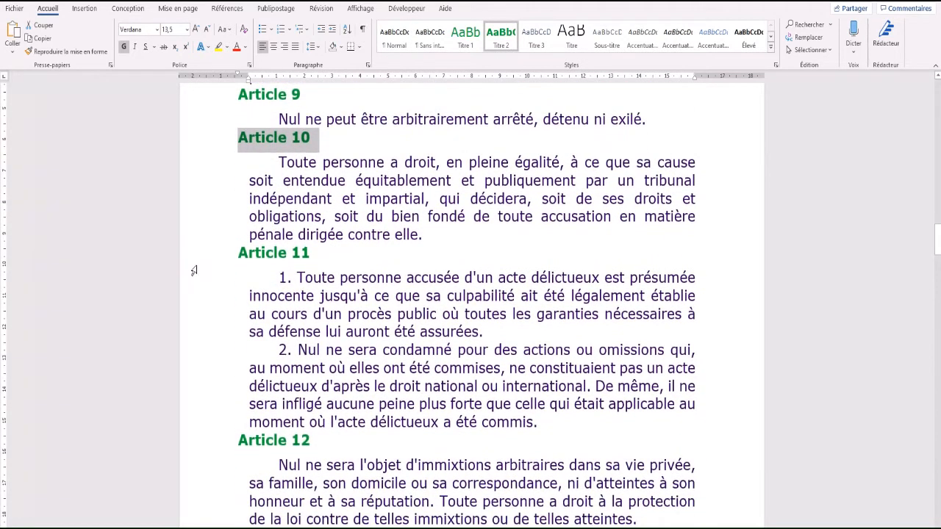
pyautogui.click(218, 256)
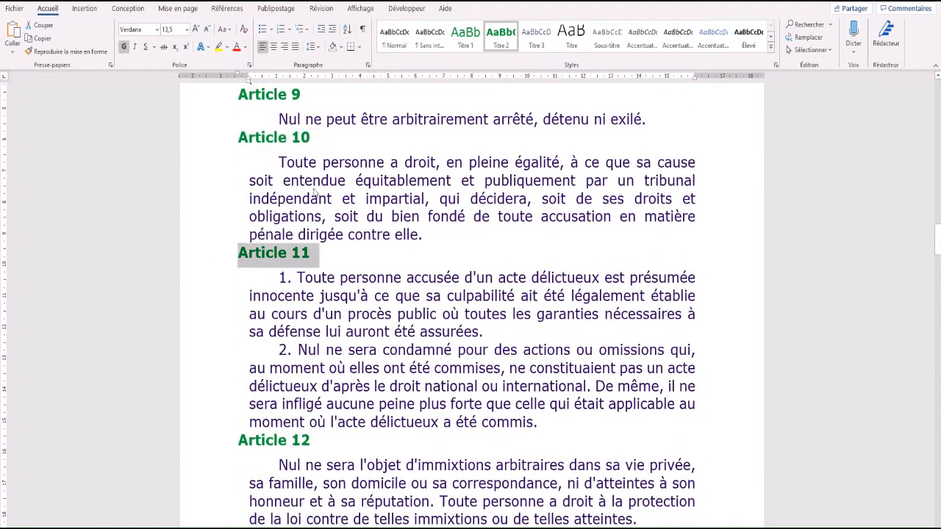
pyautogui.click(212, 441)
pyautogui.click(501, 37)
pyautogui.scroll(-3, 361, 331)
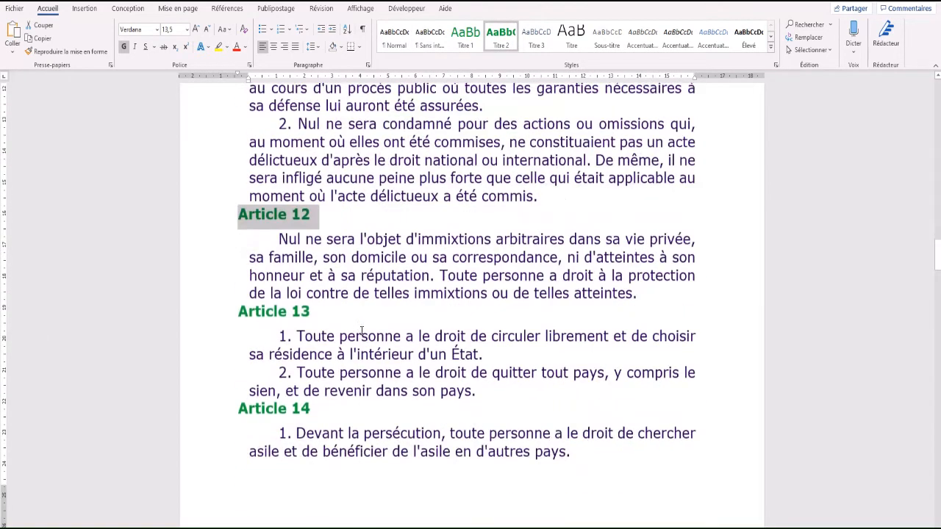
pyautogui.click(214, 260)
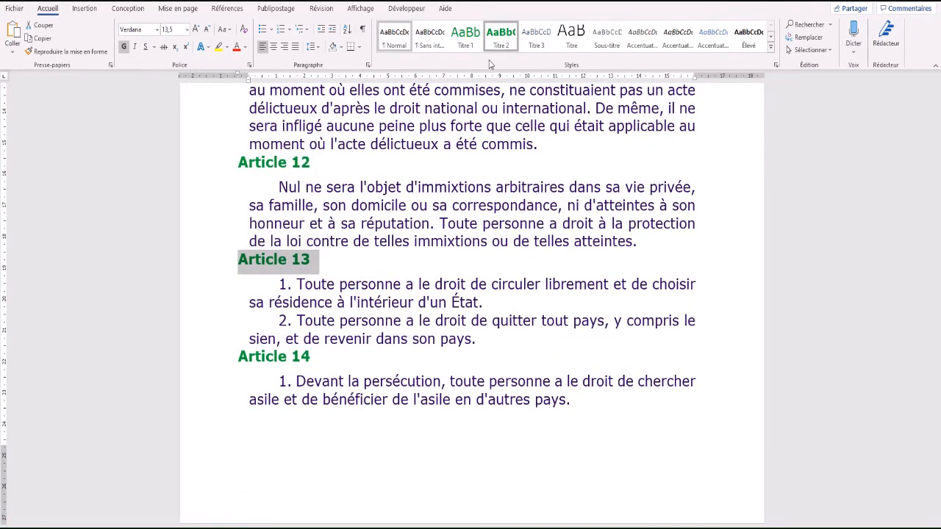
pyautogui.click(219, 358)
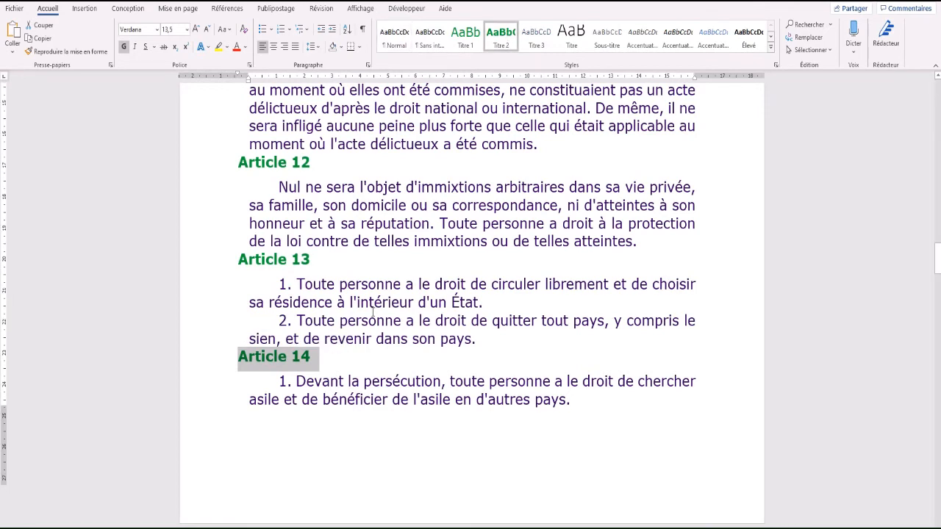
# - Apply the Titre 2 style to the Article 15, Article 16 and Article 17 headings
pyautogui.scroll(-6, 371, 310)
pyautogui.click(209, 209)
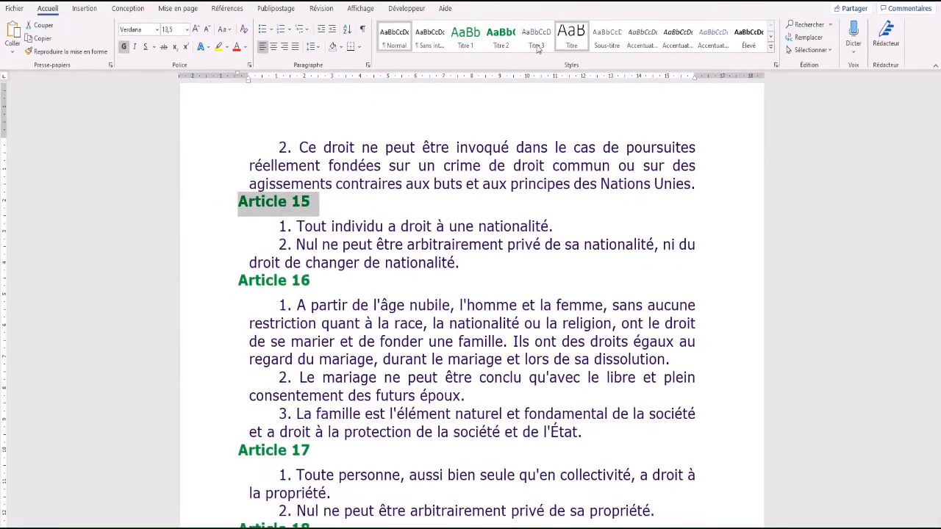
pyautogui.click(221, 281)
pyautogui.click(500, 37)
pyautogui.click(214, 456)
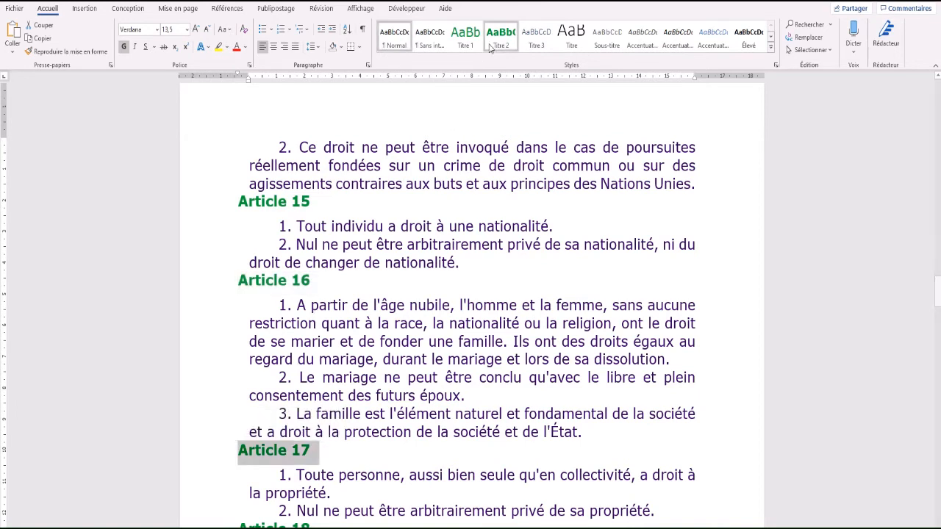
# - Apply the Titre 2 style to the Article 18, Article 19 and Article 20 headings
pyautogui.scroll(-4, 872, 152)
pyautogui.click(210, 212)
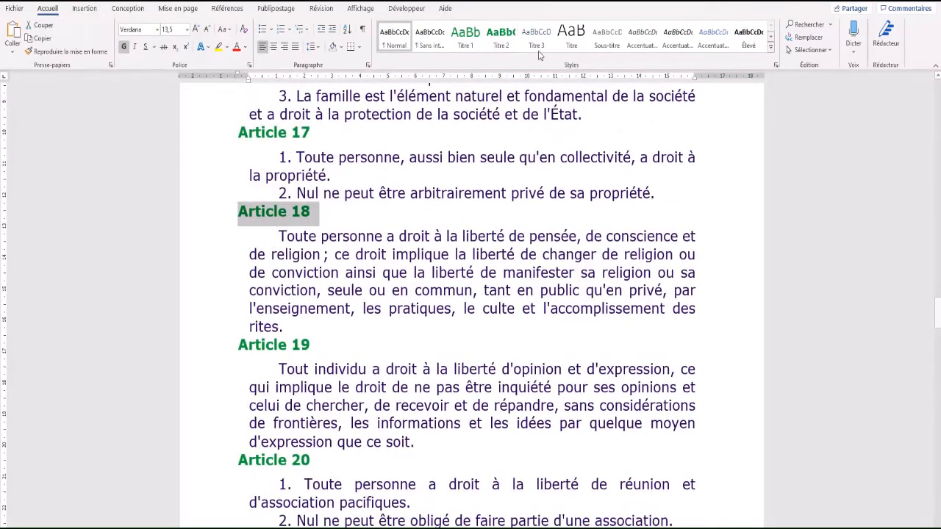
pyautogui.click(213, 346)
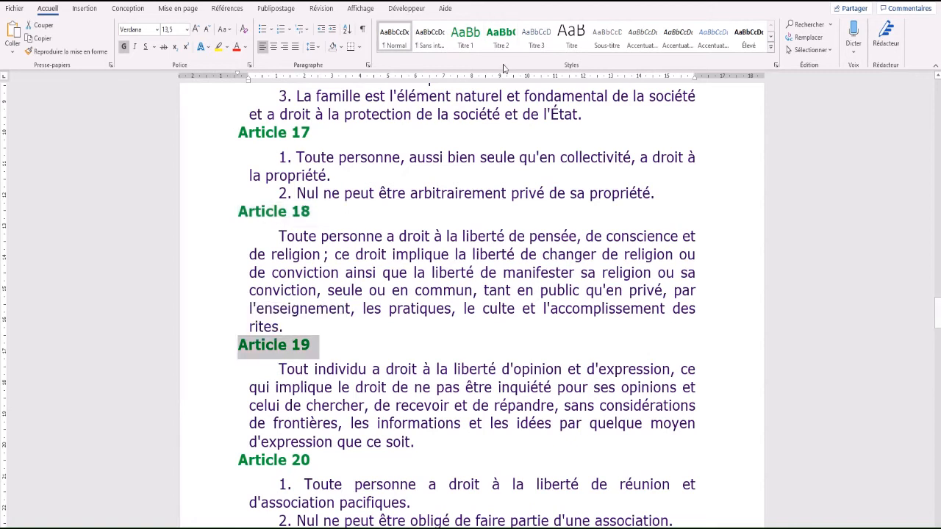
pyautogui.click(207, 461)
# - Apply the Titre 2 style to the Article 21, Article 22 and Article 23 headings
pyautogui.scroll(-3, 403, 270)
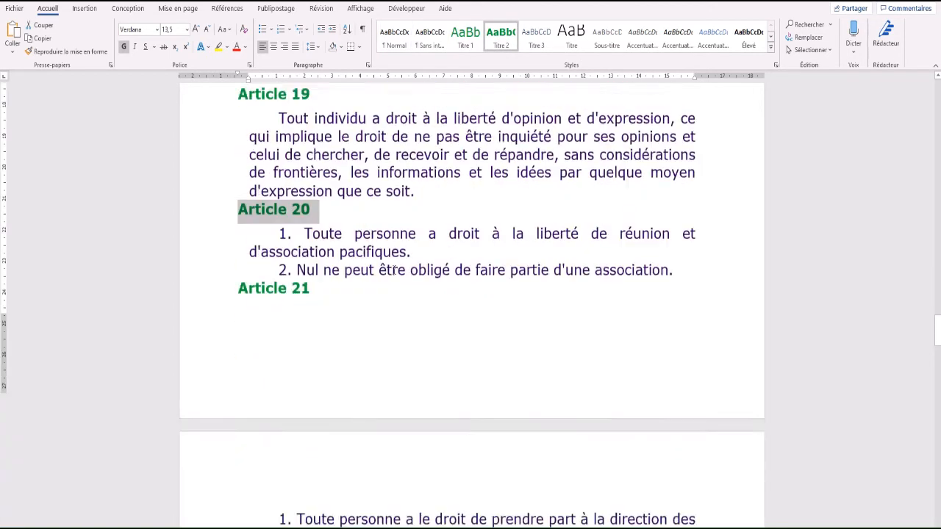
pyautogui.click(217, 266)
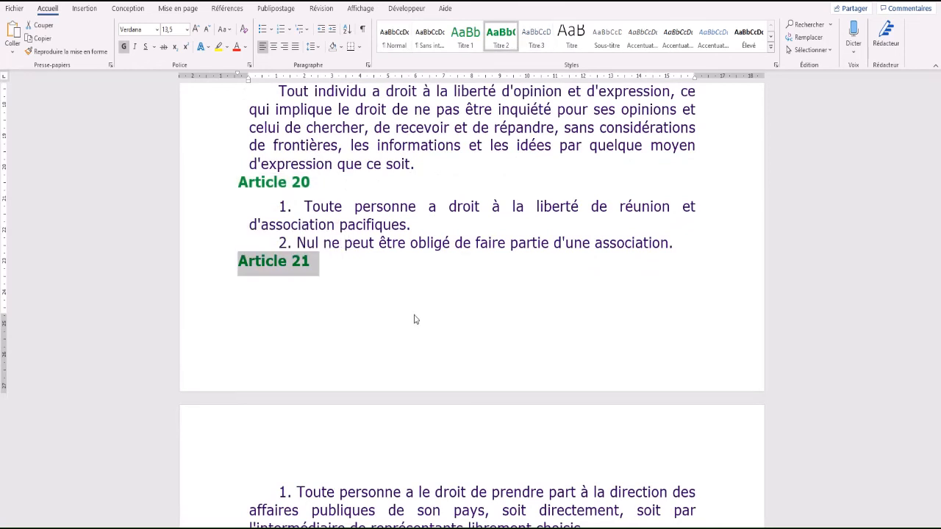
pyautogui.scroll(-6, 414, 319)
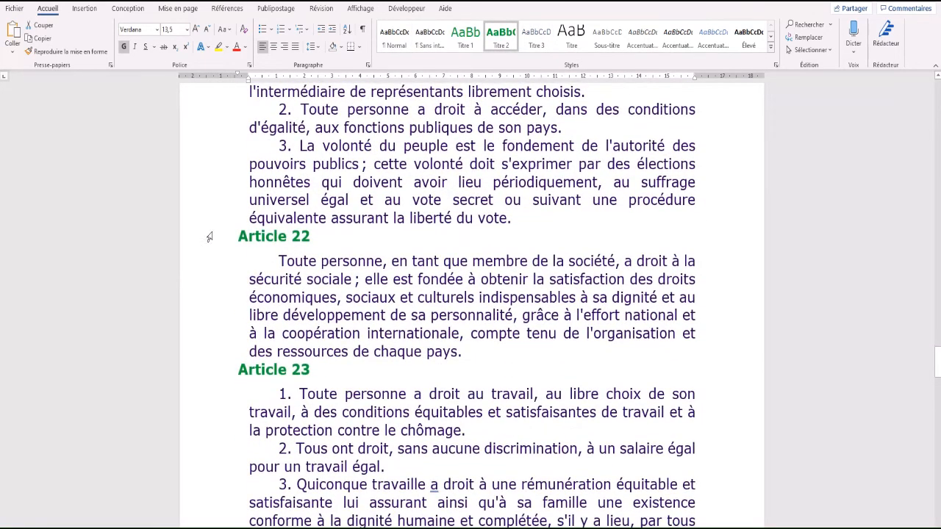
pyautogui.click(210, 237)
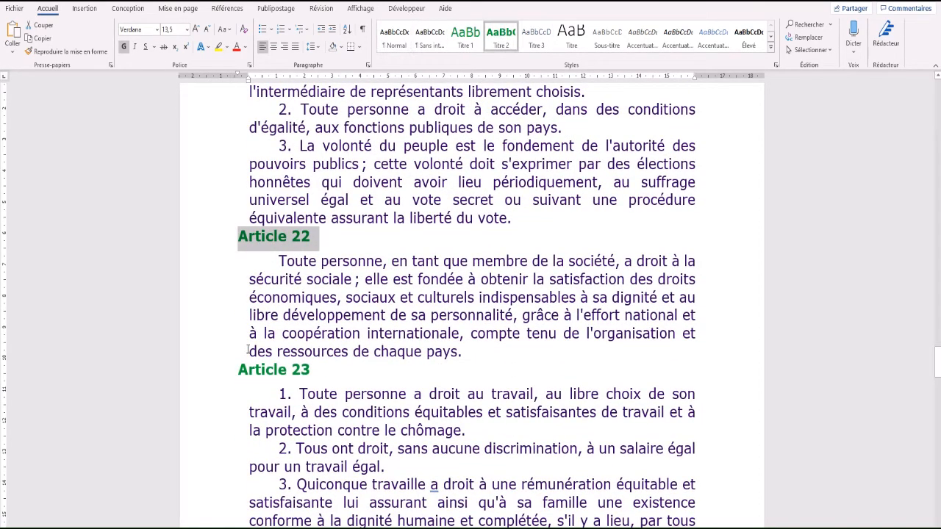
pyautogui.click(232, 376)
# - Apply the Titre 2 style to each of the headings from Article 24 through Article 27
pyautogui.scroll(-6, 257, 193)
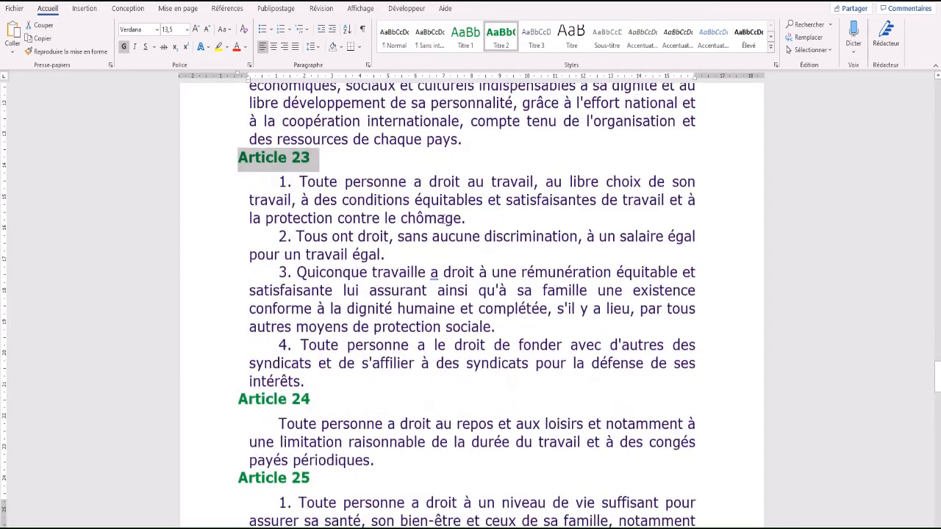
pyautogui.click(213, 216)
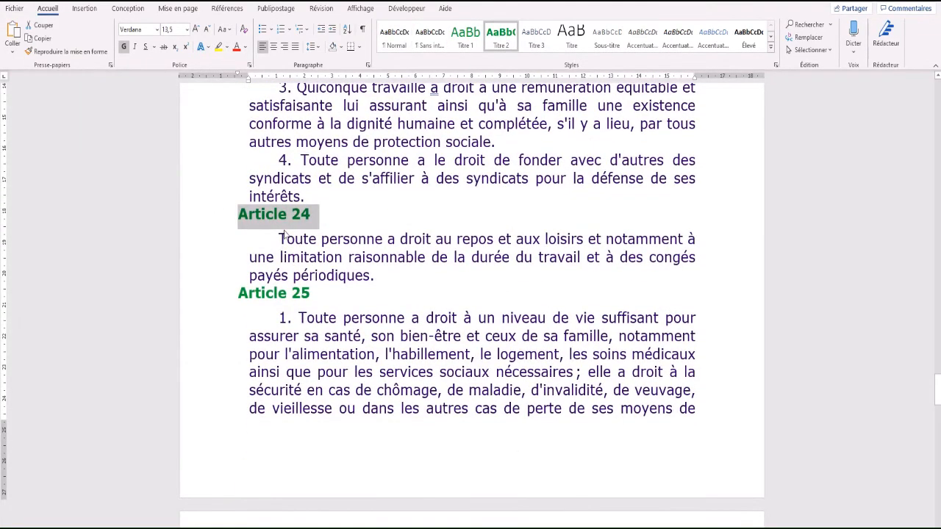
pyautogui.click(227, 292)
pyautogui.scroll(-6, 367, 257)
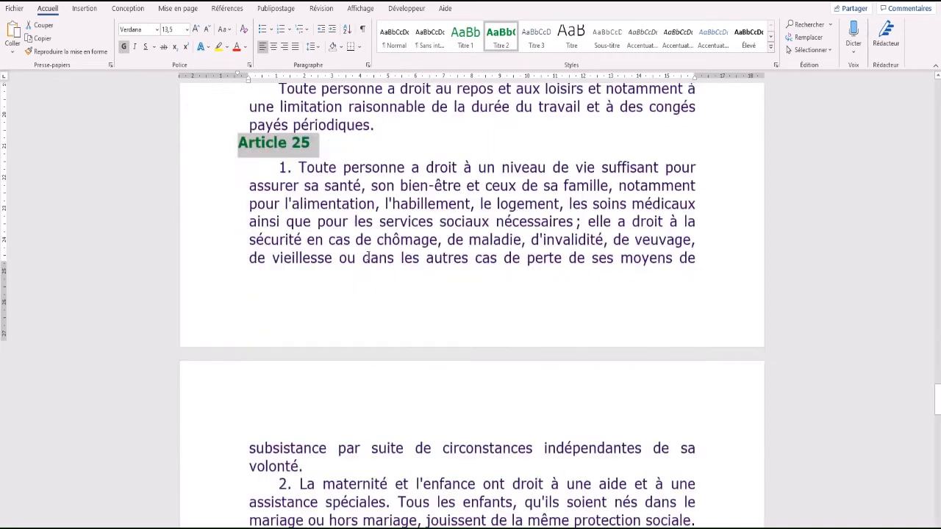
pyautogui.scroll(-1, 368, 257)
pyautogui.click(216, 176)
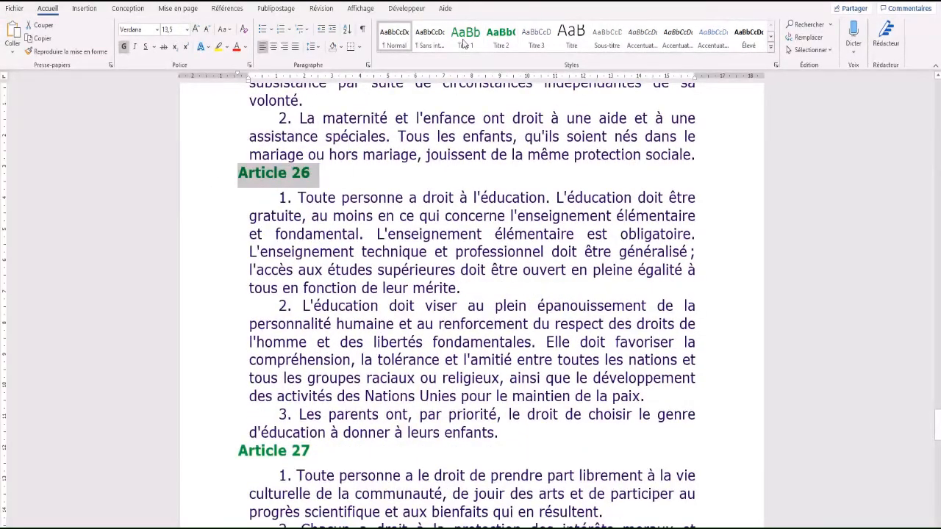
pyautogui.click(505, 38)
pyautogui.click(219, 457)
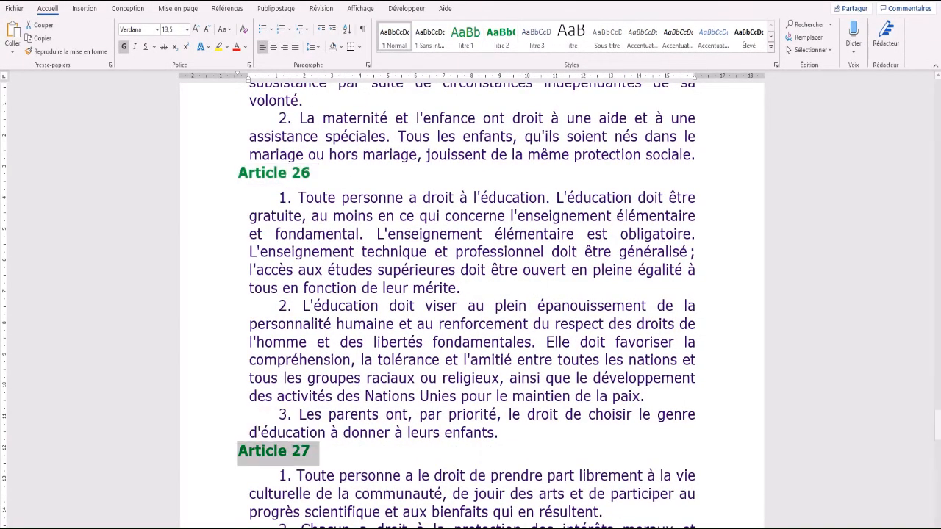
# - Apply the Titre 2 style to the Article 28, Article 29 and Article 30 headings
pyautogui.scroll(-5, 363, 266)
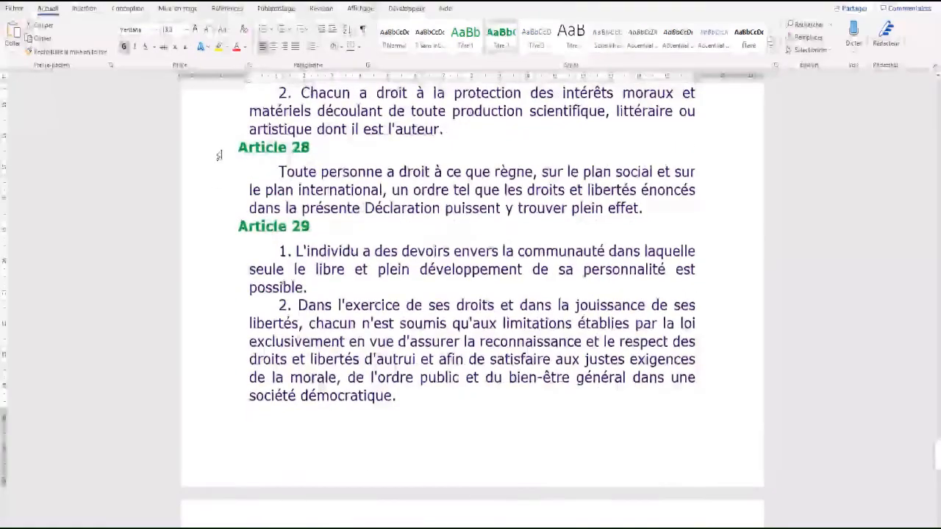
pyautogui.click(216, 148)
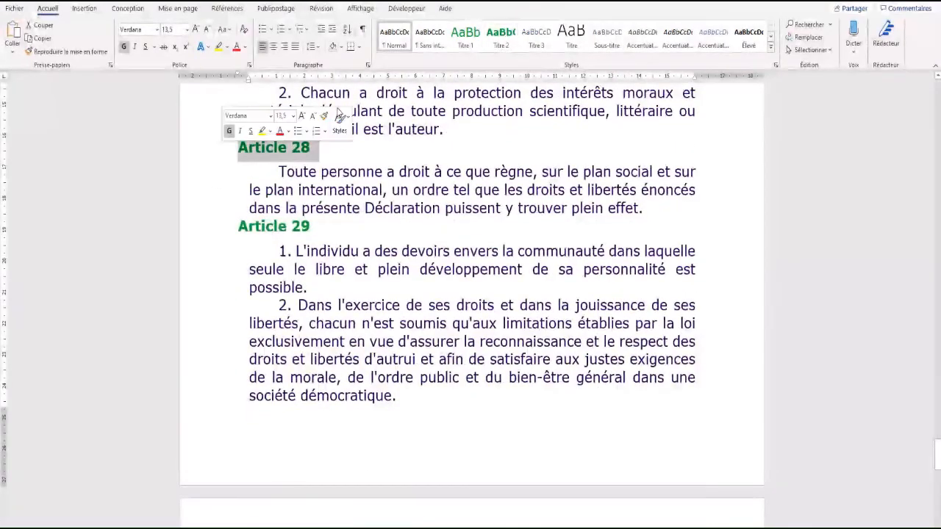
pyautogui.click(218, 236)
pyautogui.scroll(-5, 263, 266)
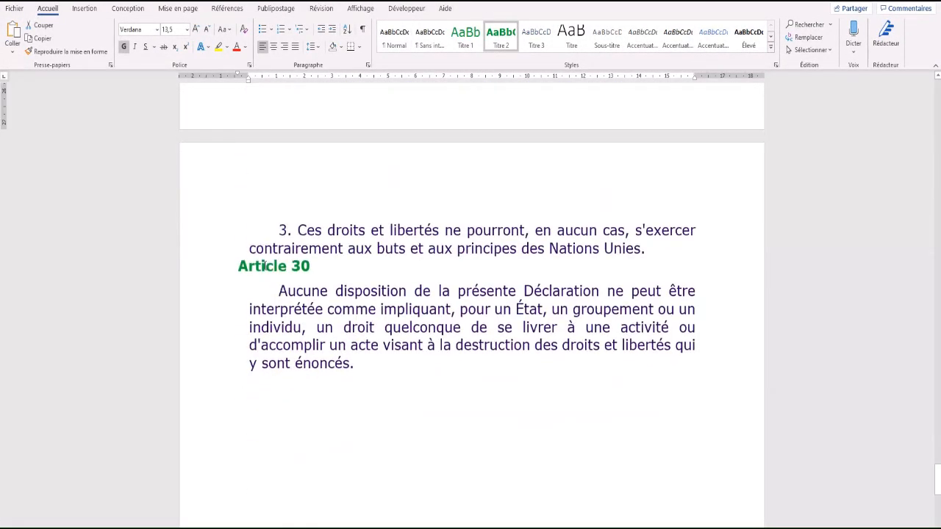
pyautogui.click(217, 269)
pyautogui.click(498, 38)
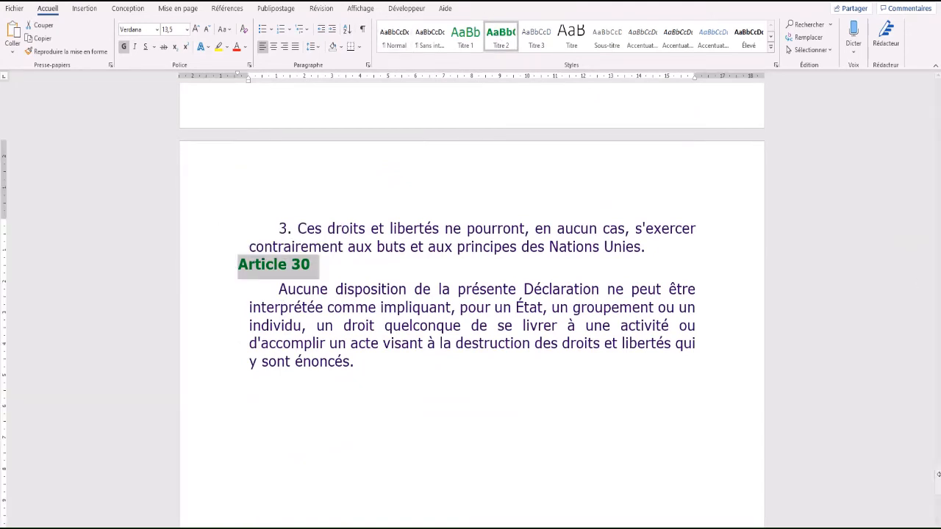
# - Return to the start of the document and place the insertion point on the empty line between the date and the Préambule heading
pyautogui.moveTo(938, 478); pyautogui.dragTo(938, 88)
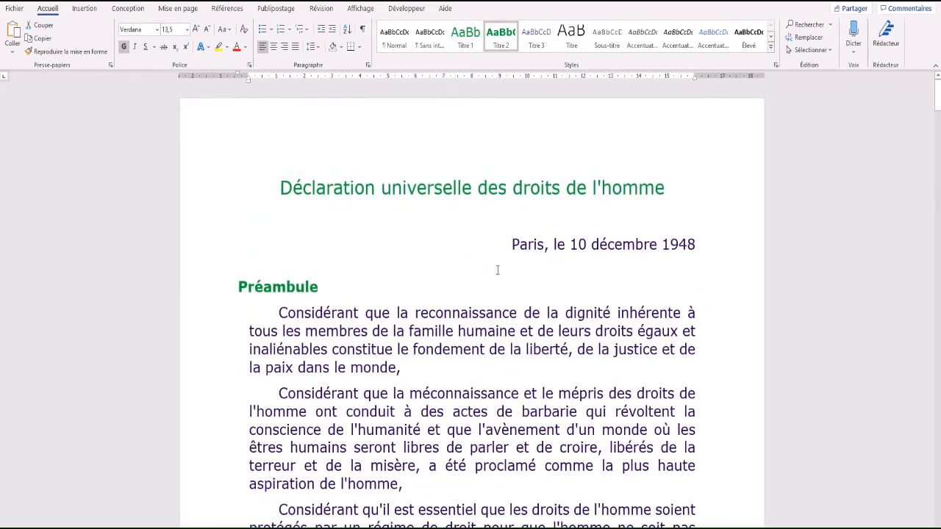
pyautogui.click(509, 273)
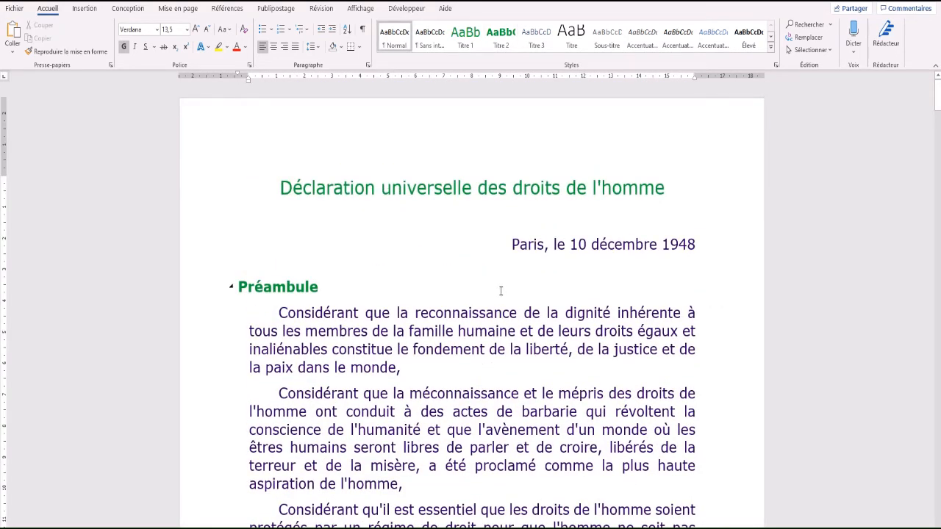
# - Display the navigation pane, then use it to reach the Article 12 heading and check that heading's style
pyautogui.click(361, 9)
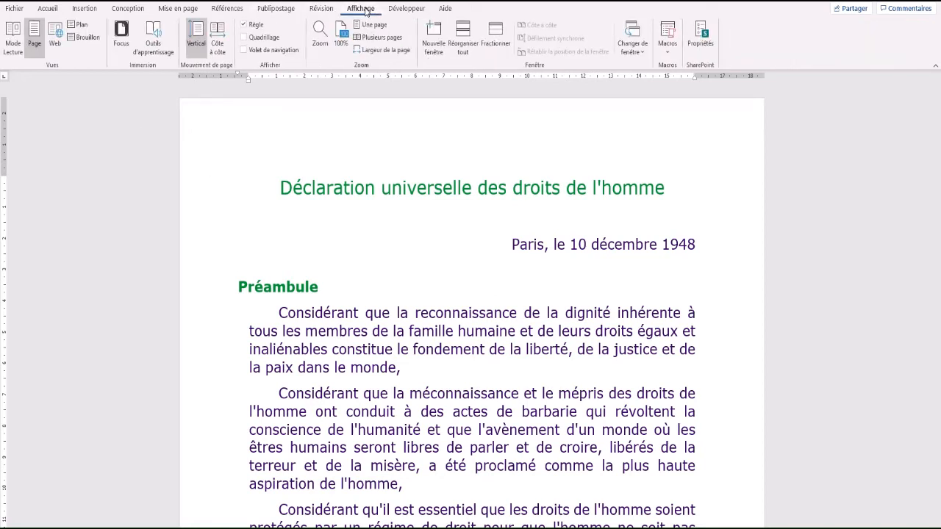
pyautogui.click(244, 50)
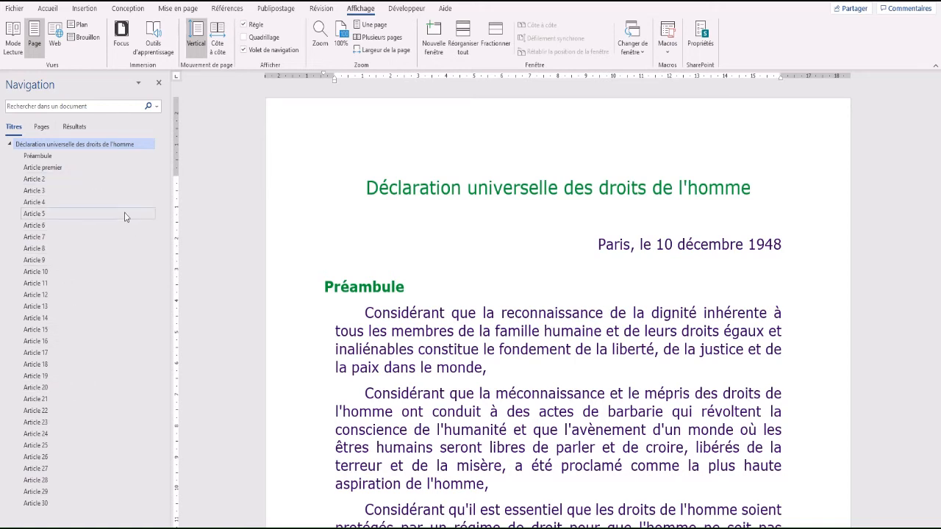
pyautogui.click(35, 294)
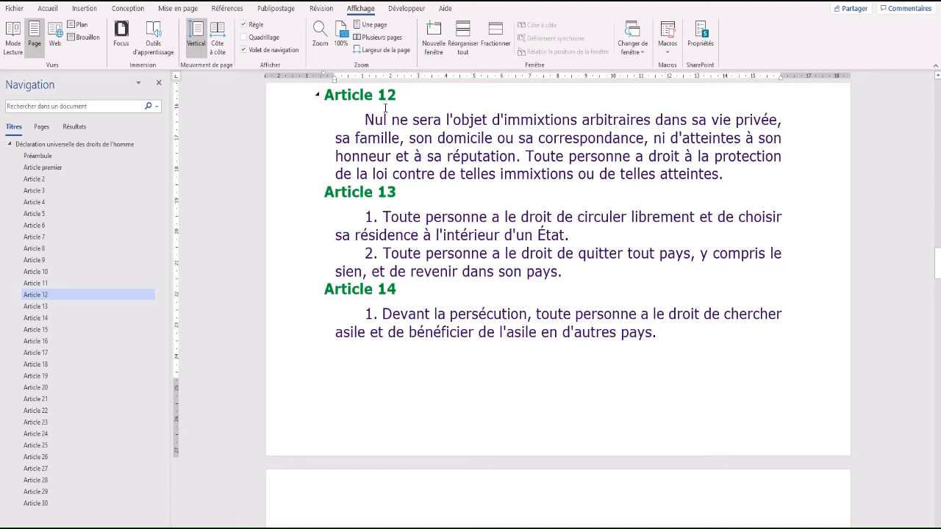
pyautogui.click(294, 97)
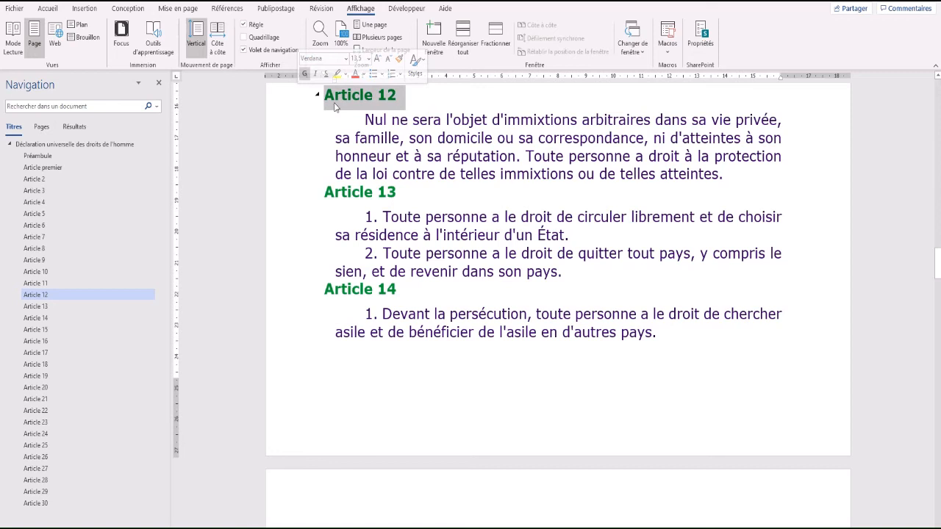
pyautogui.click(47, 8)
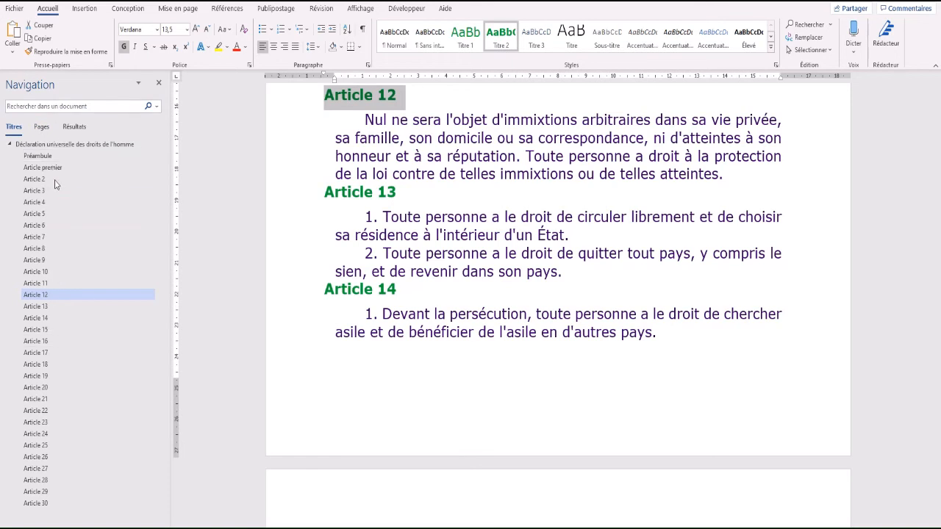
# - Use the navigation pane's heading list to jump to Article 24, Article 5, the Préambule and the document title
pyautogui.click(35, 435)
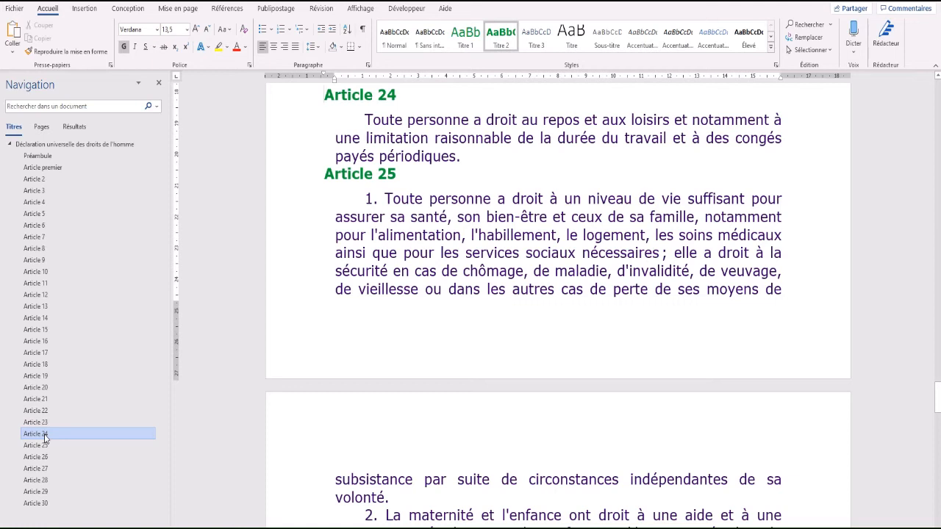
pyautogui.click(43, 214)
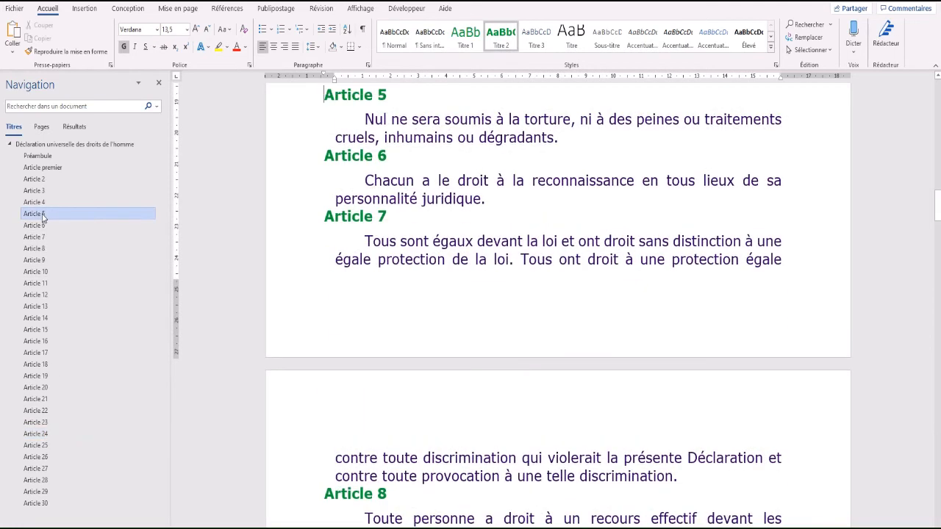
pyautogui.click(38, 158)
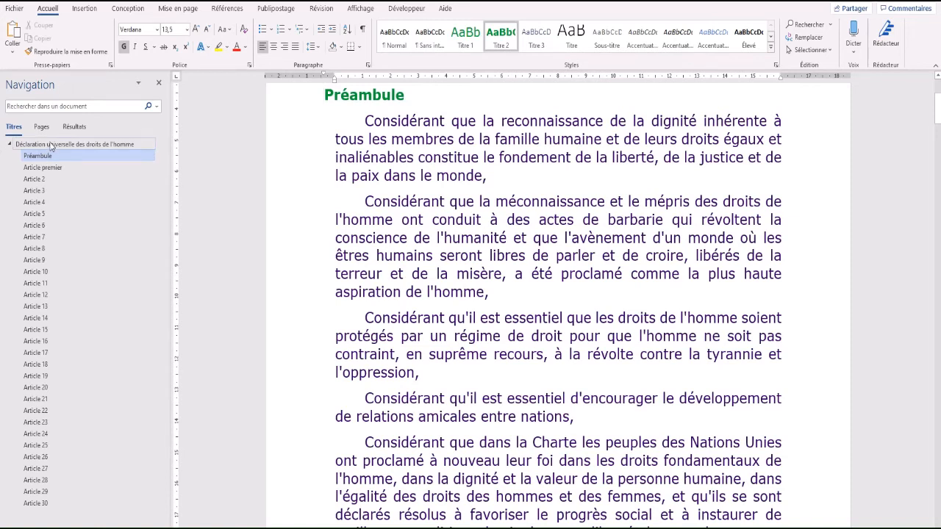
pyautogui.click(50, 145)
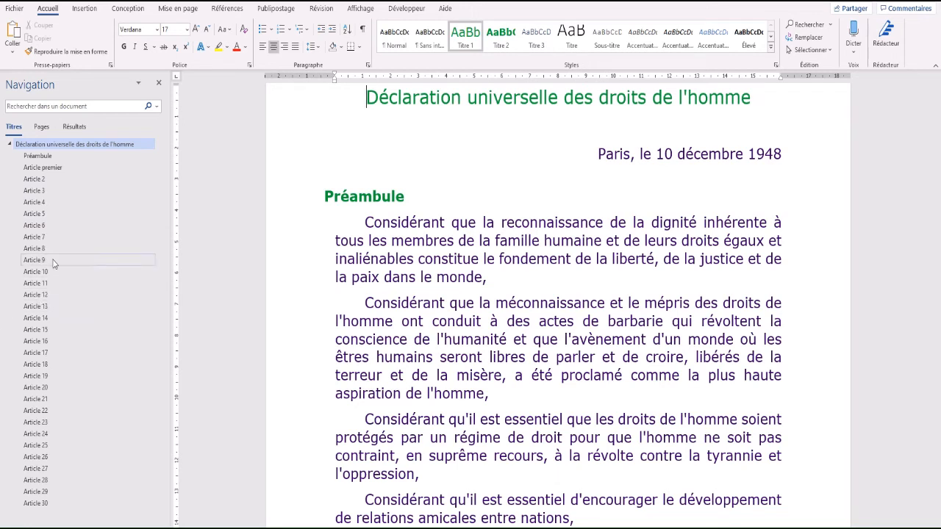
# - Switch the navigation pane to page thumbnails and go to page 4
pyautogui.click(41, 127)
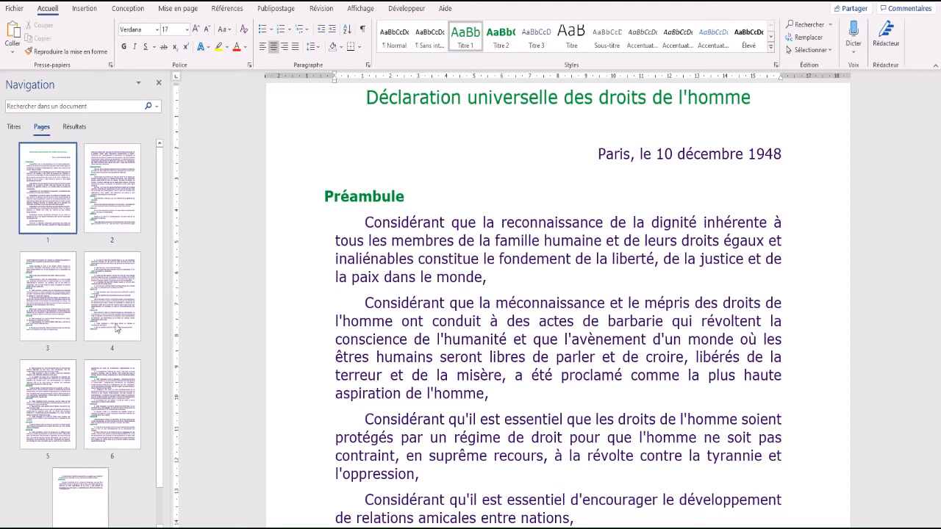
pyautogui.click(115, 297)
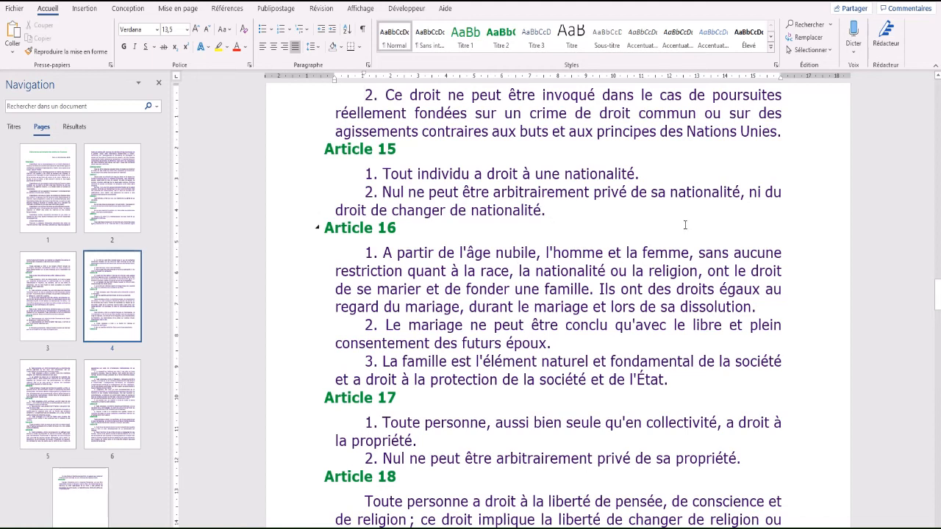
# - Search the document for "acte" and view the first, second, third and last occurrences
pyautogui.click(74, 129)
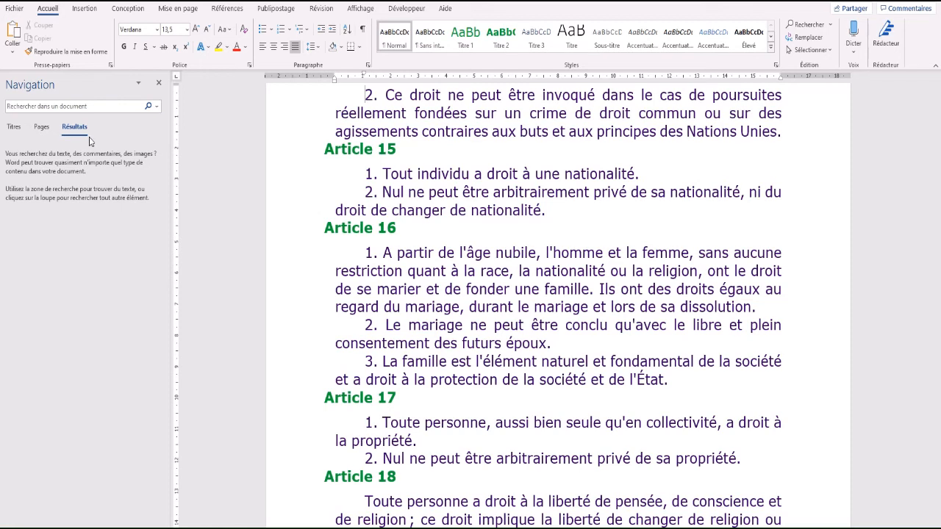
pyautogui.click(53, 106)
pyautogui.write('acte')
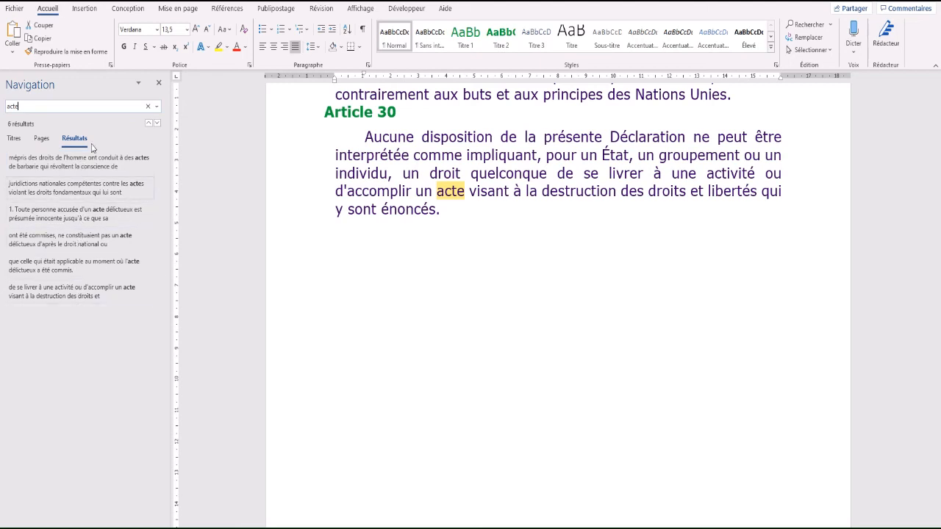
pyautogui.click(65, 162)
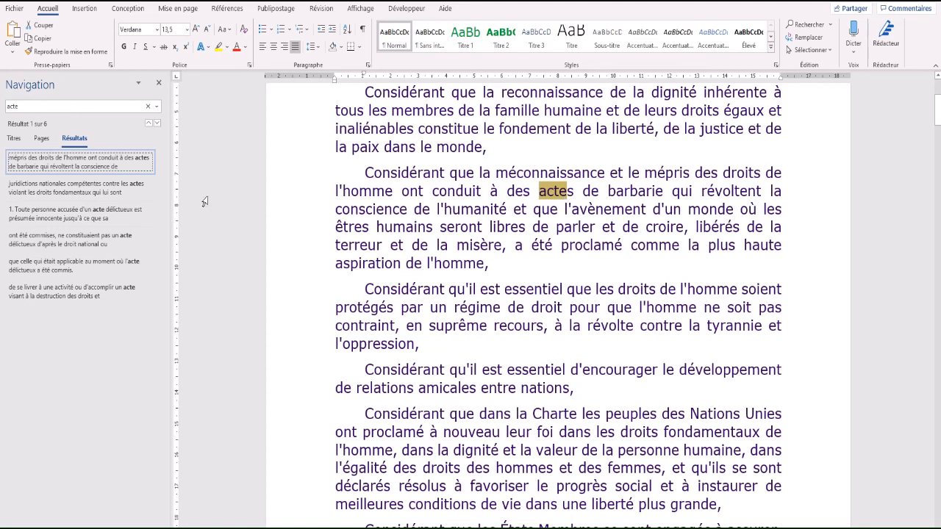
pyautogui.click(67, 189)
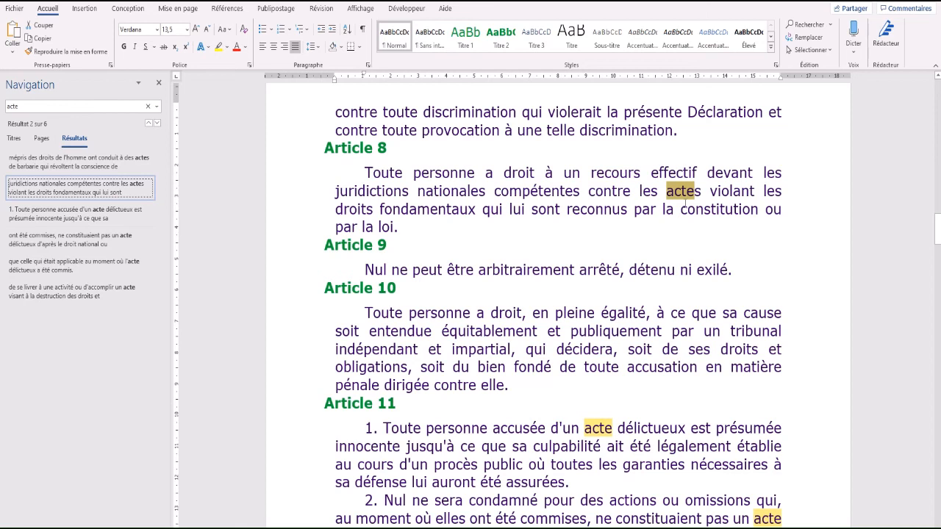
pyautogui.click(68, 213)
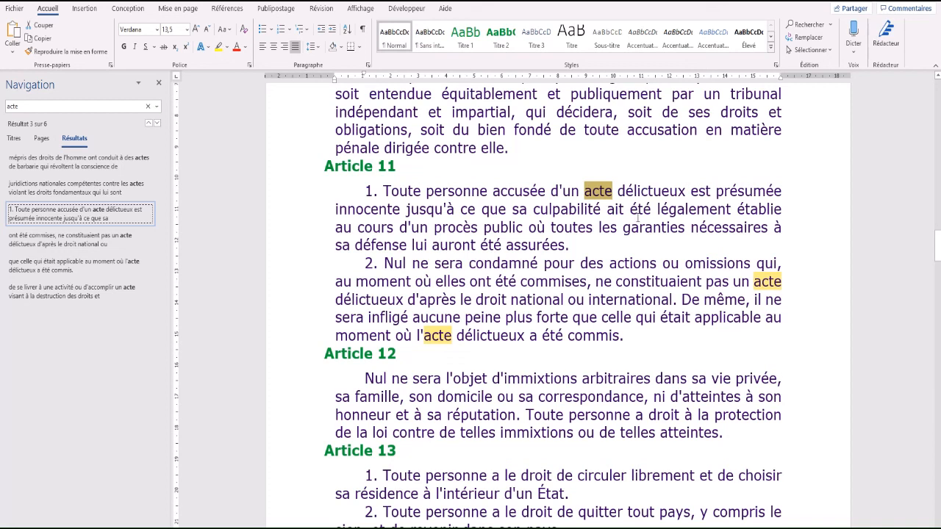
pyautogui.click(107, 293)
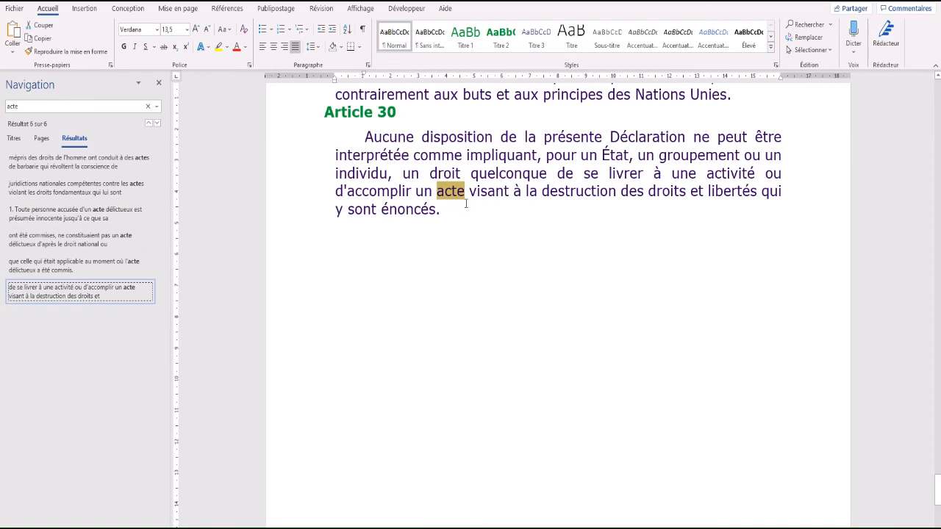